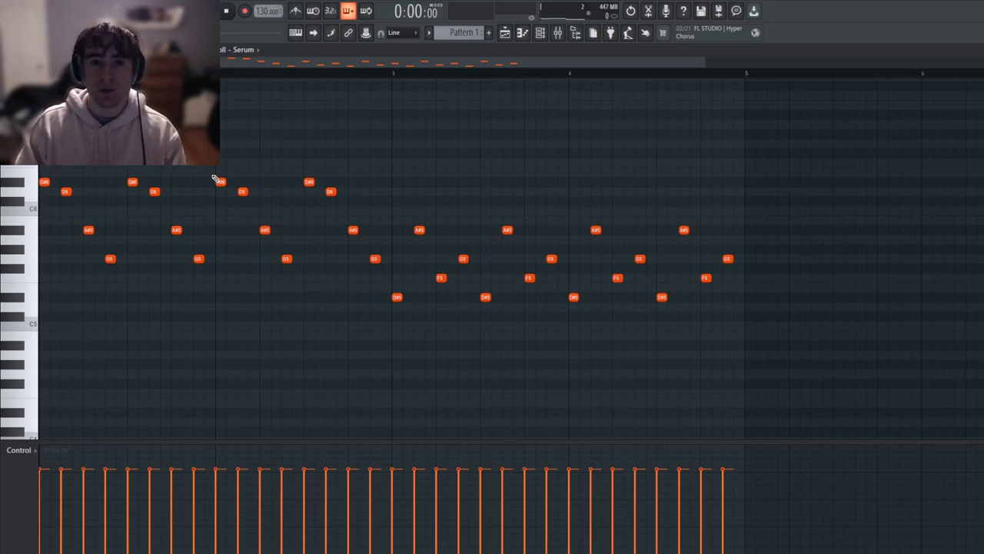
Play the melody pattern in the piano roll.
key(space)
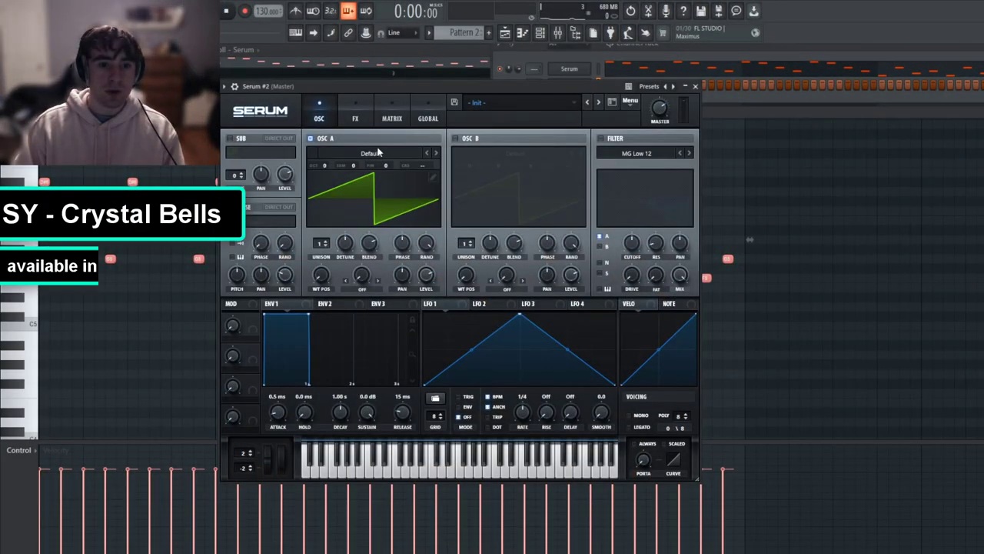
Load the Analog wavetable Basic Shapes into oscillator A.
click(377, 152)
mouse_move(353, 162)
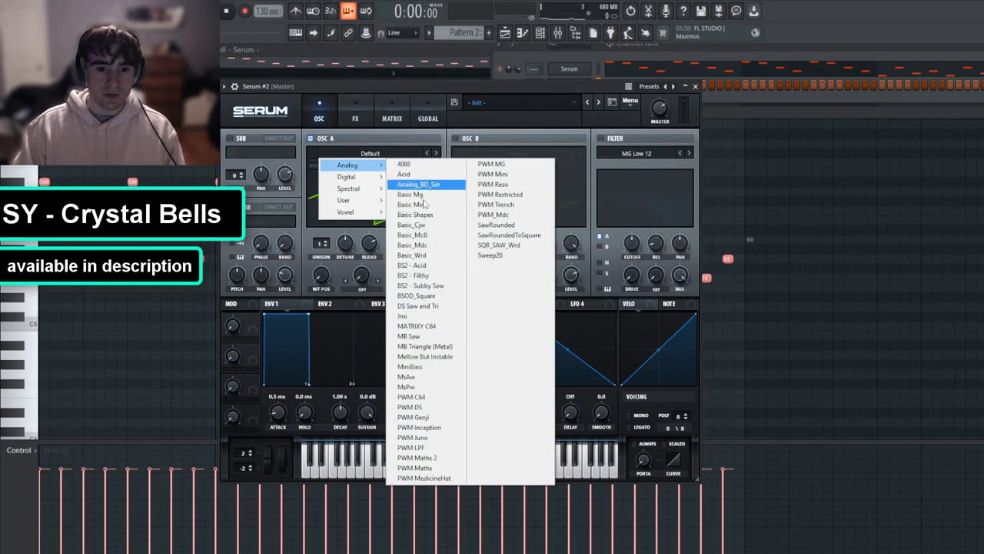
click(421, 216)
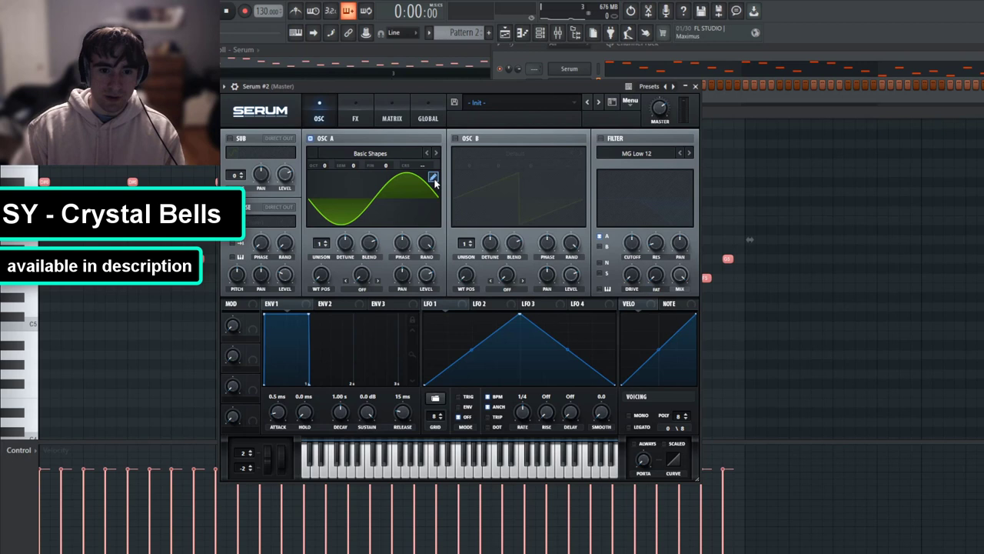
Add weaker harmonics in bins 2, 3 and 4 of oscillator A's first wavetable frame, then leave the table editor.
click(433, 177)
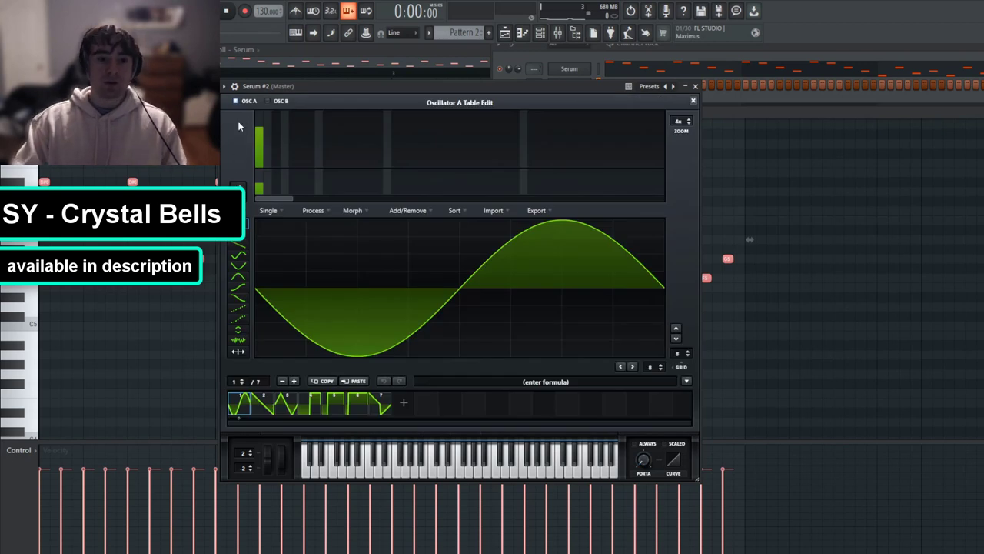
click(268, 151)
click(276, 162)
click(284, 158)
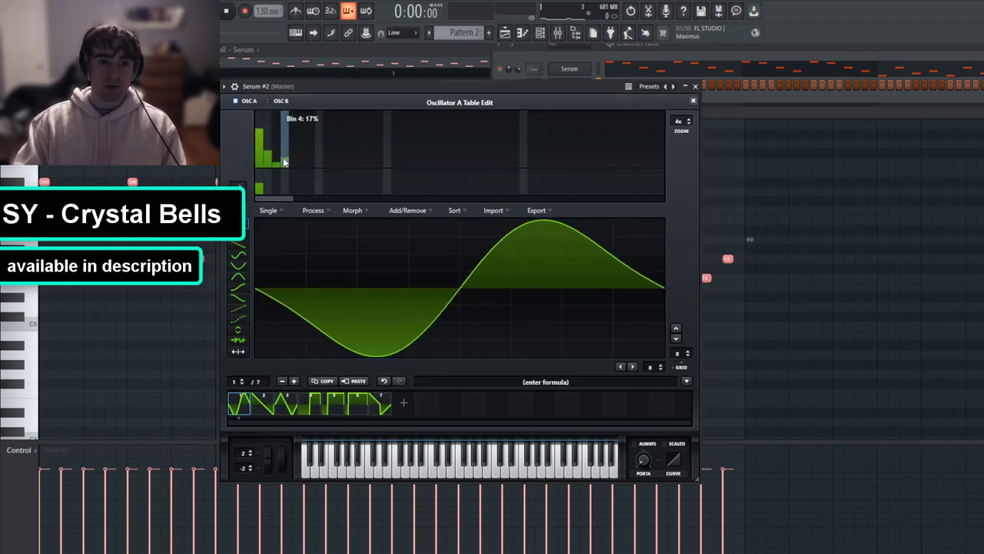
click(693, 101)
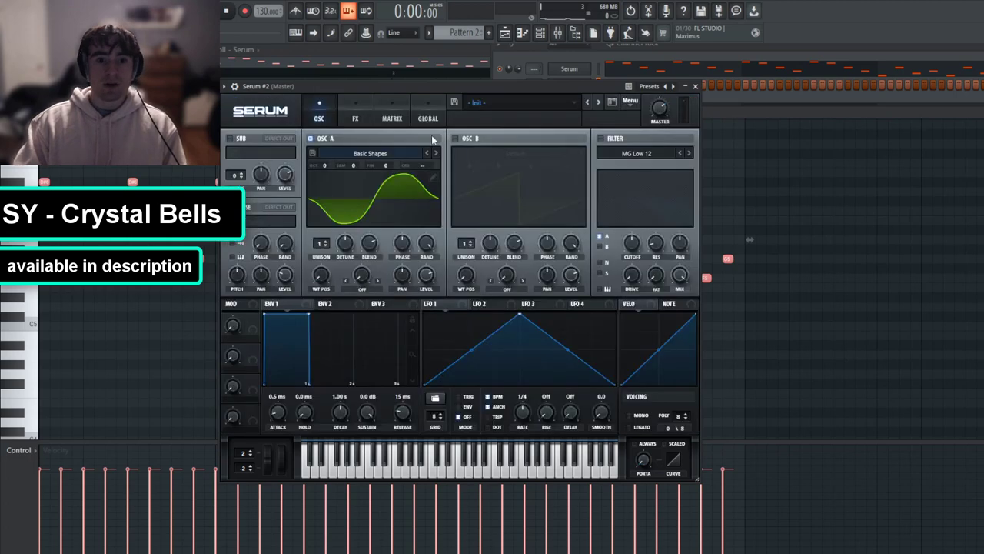
Enable oscillator B with the Digital wavetable FFT_Add_3rds and adjust its wavetable position.
click(456, 139)
click(510, 152)
mouse_move(489, 167)
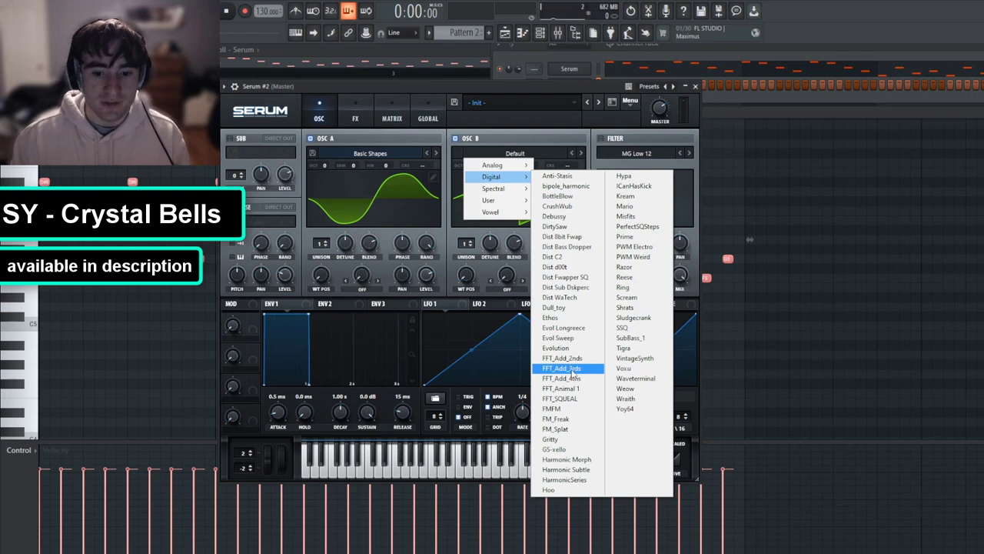
click(572, 372)
mouse_move(466, 275)
mouse_down()
mouse_move(478, 243)
mouse_move(469, 276)
mouse_up()
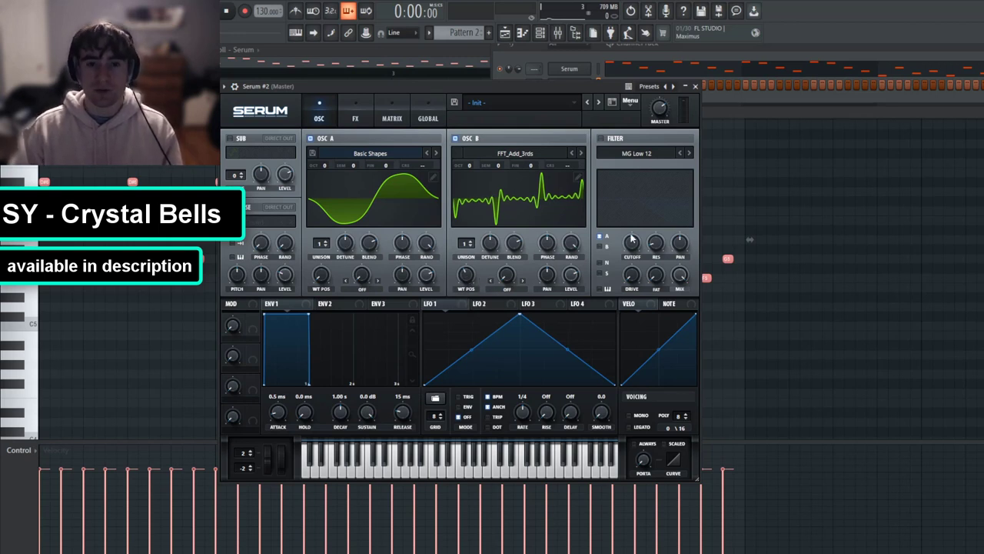
Set envelope 1 to 793 ms decay, -24.1 dB sustain, 663 ms release, and envelope 2 to 835 ms, 63.24% and 520 ms.
drag(308, 315, 296, 367)
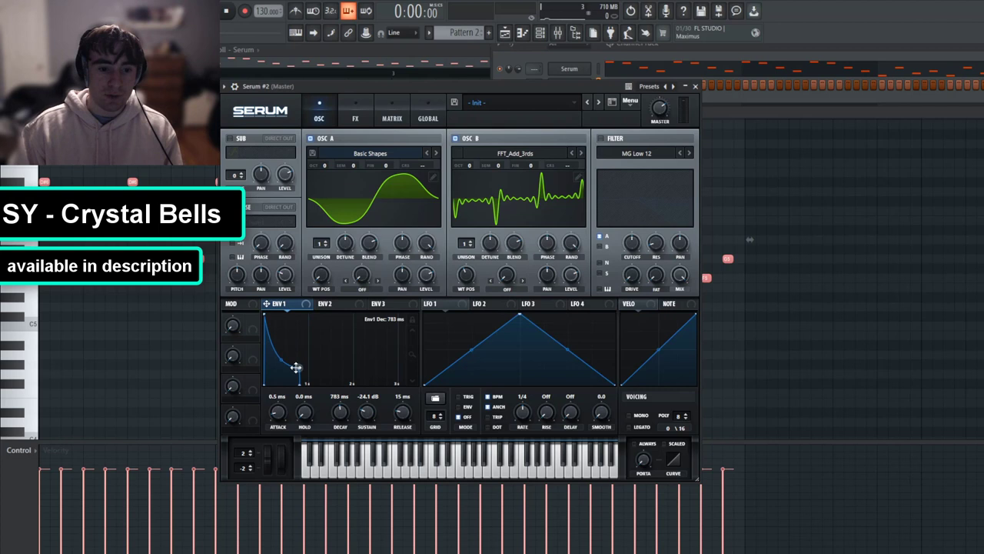
drag(400, 415, 419, 404)
click(324, 303)
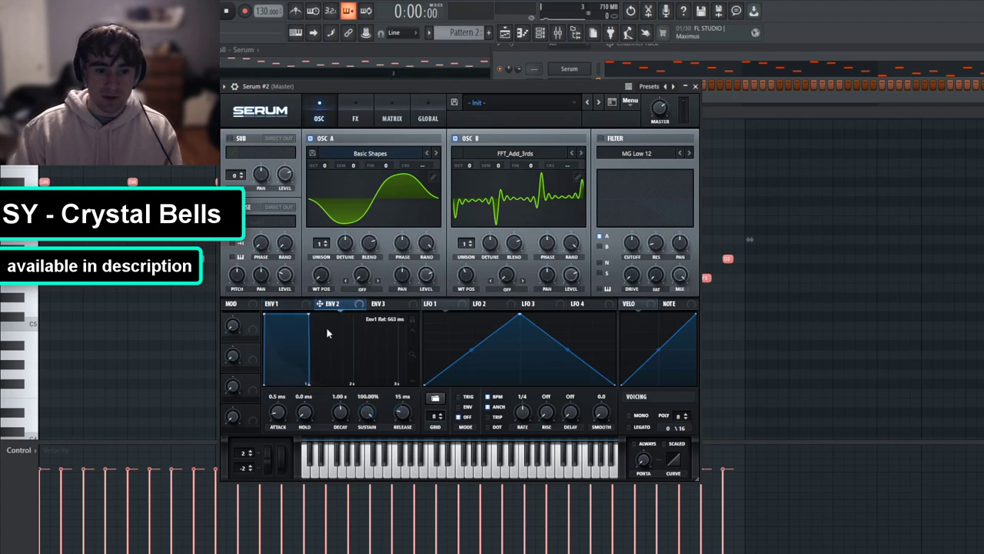
drag(325, 334, 302, 340)
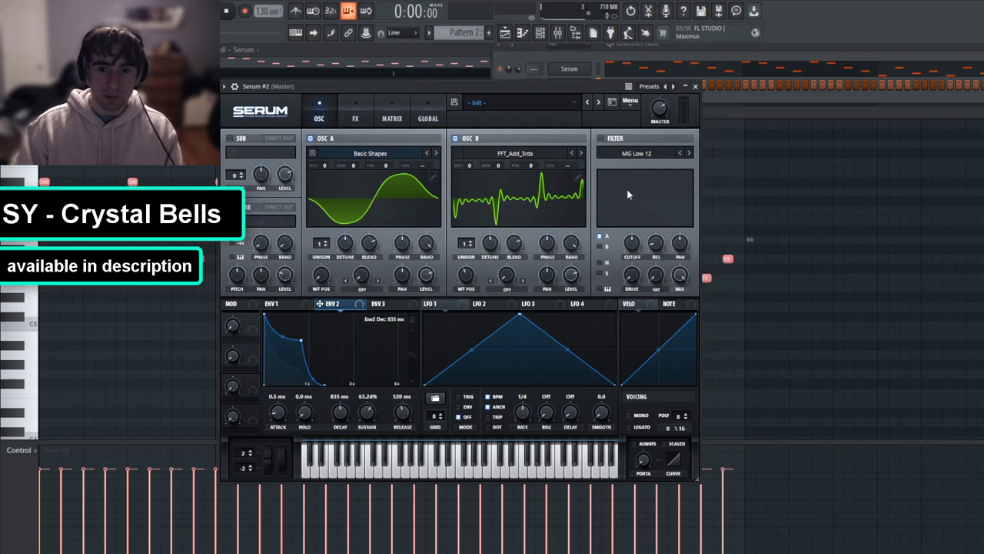
Enable an MG Low 24 filter, route both oscillators A and B through it, and raise its drive slightly.
click(601, 138)
click(691, 153)
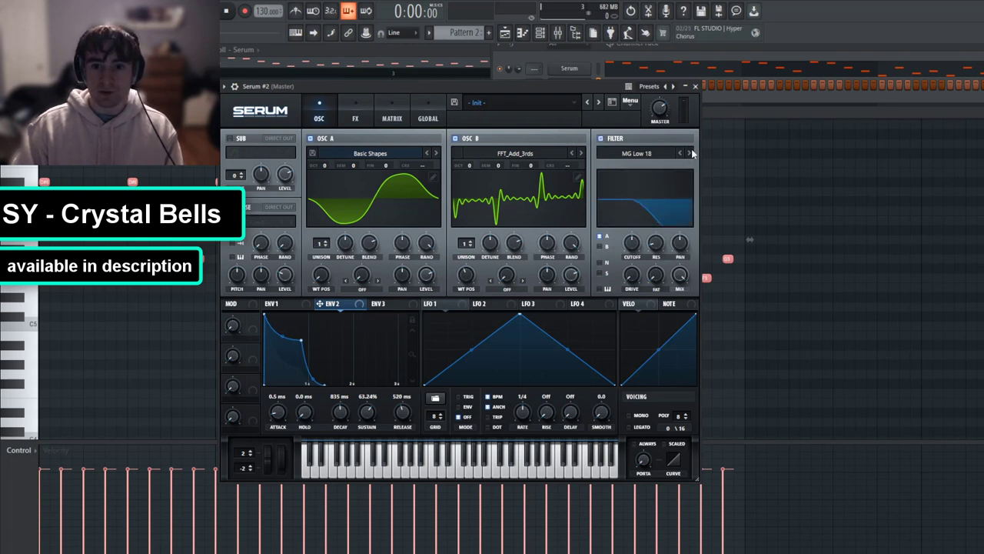
click(689, 154)
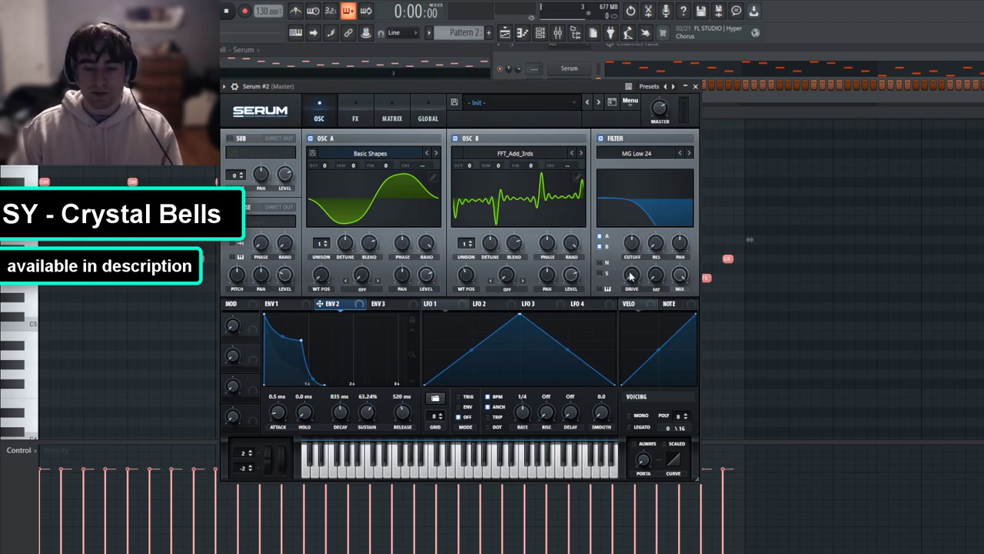
drag(630, 274, 639, 267)
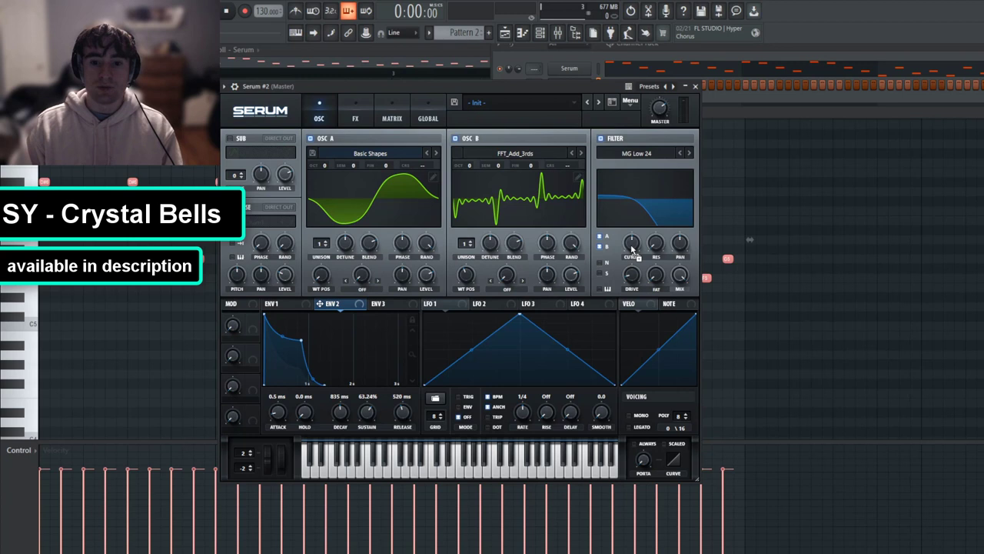
Modulate the filter cutoff with envelope 2 and audition a few notes.
drag(634, 251, 629, 235)
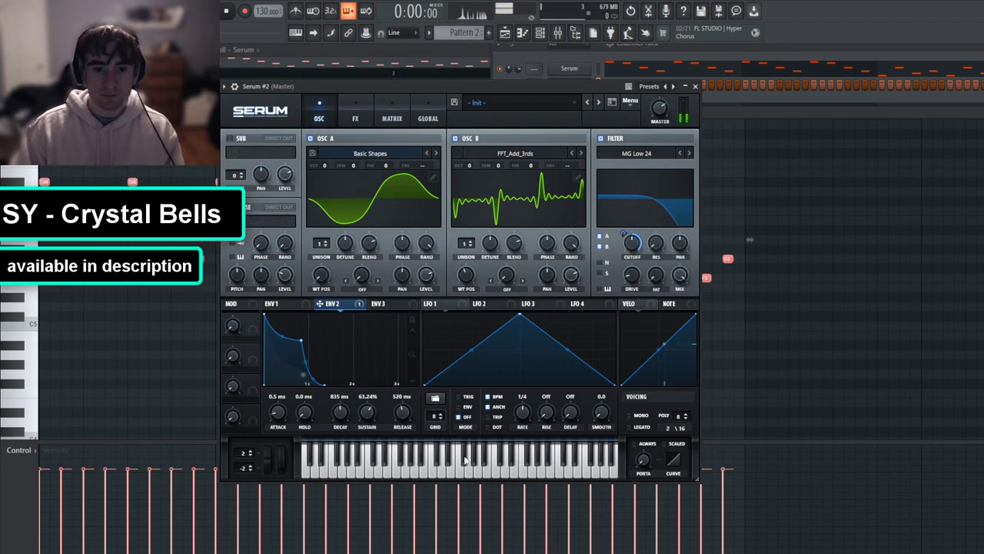
click(508, 472)
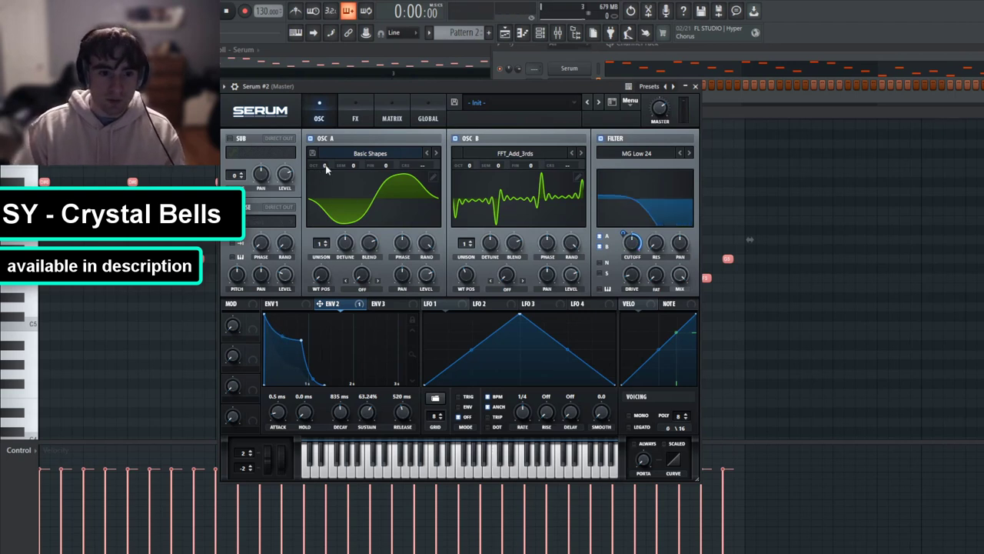
Raise both oscillators by one octave and give oscillator B 6 unison voices with adjusted detune.
drag(326, 166, 326, 158)
drag(470, 167, 471, 158)
drag(467, 243, 473, 205)
mouse_move(491, 241)
mouse_down()
mouse_move(474, 251)
mouse_move(491, 242)
mouse_up()
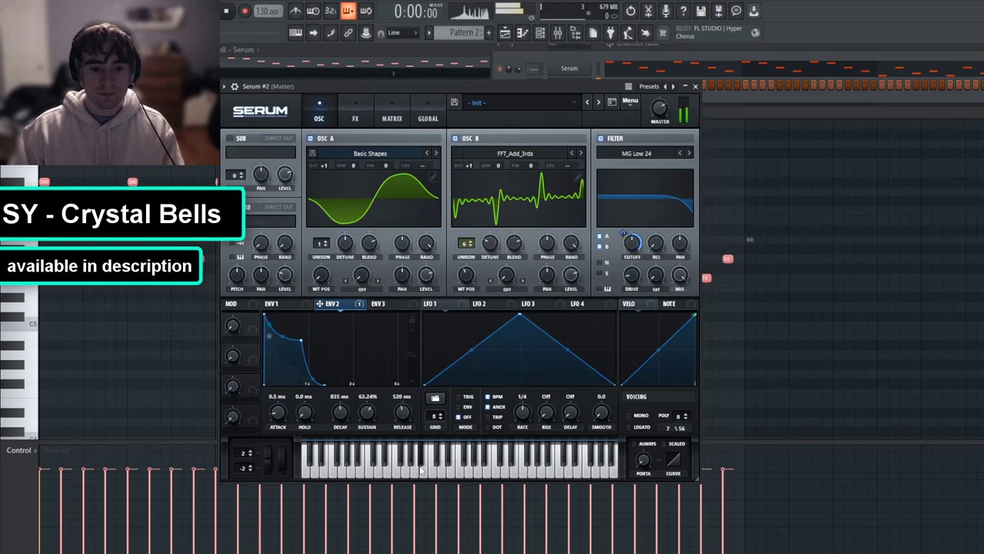
Enable Hyper/Dimension with a 19% hyper mix and adjusted dimension mix, followed by a Chorus at 30% mix.
click(355, 115)
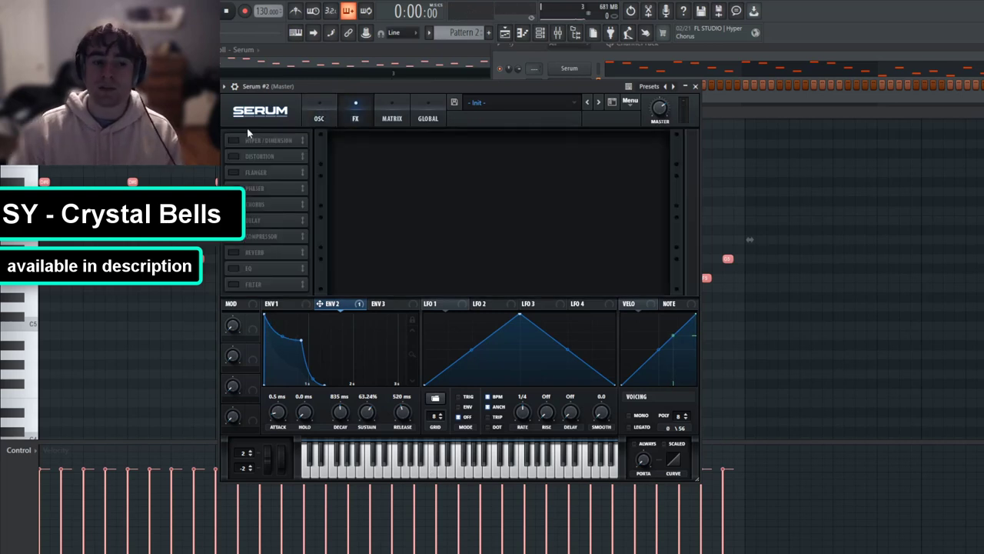
click(246, 140)
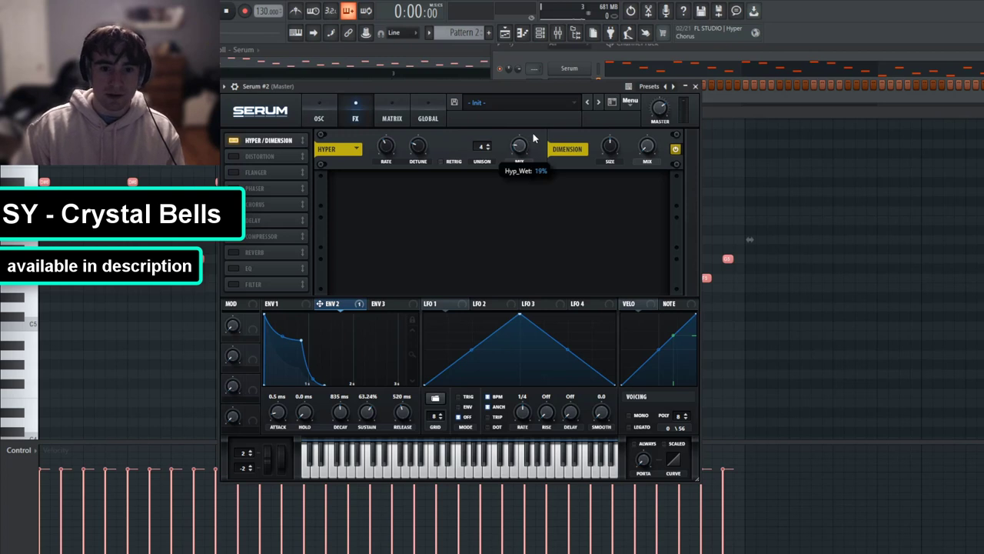
drag(643, 150, 654, 139)
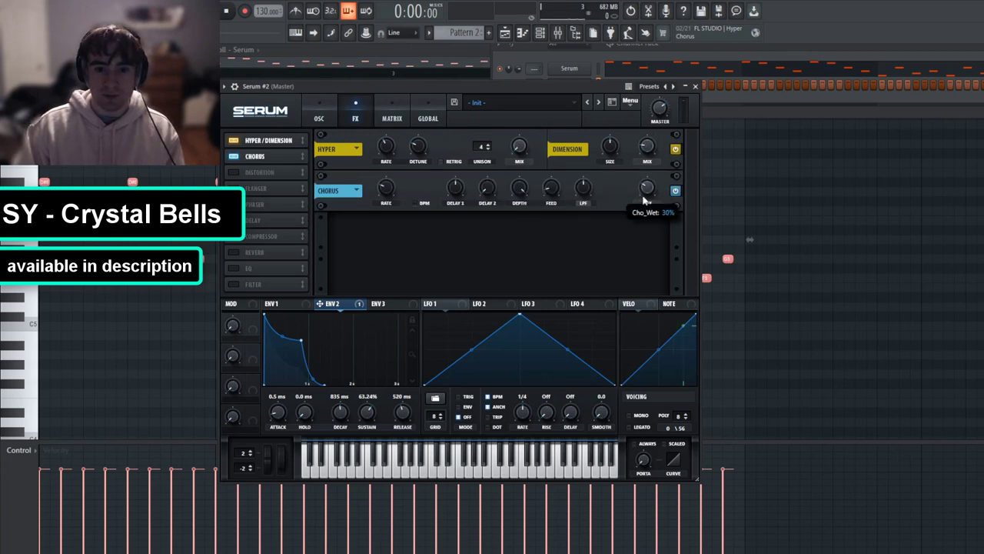
Enable the Reverb and Delay effects and order them so that Delay comes before Reverb after the Chorus.
click(255, 253)
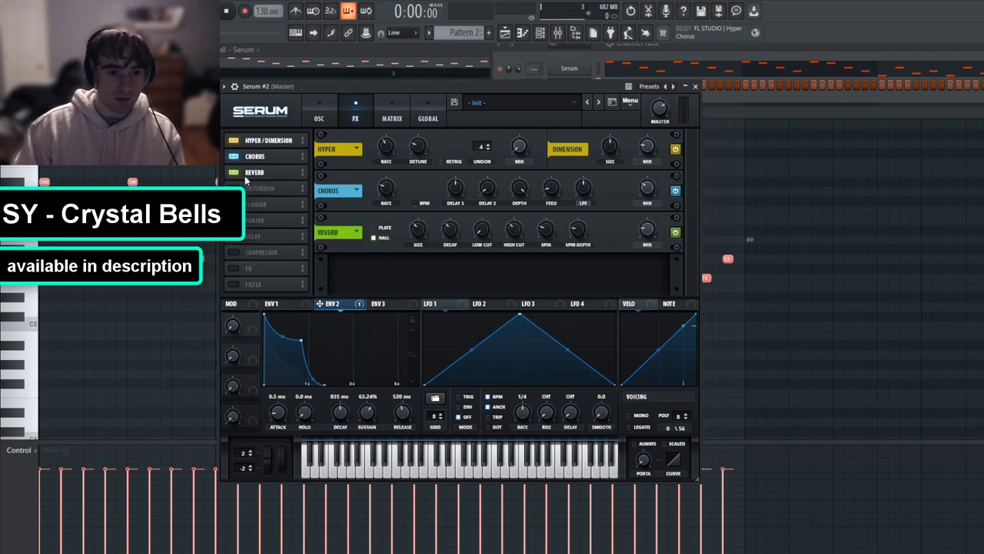
click(235, 237)
drag(248, 236, 252, 171)
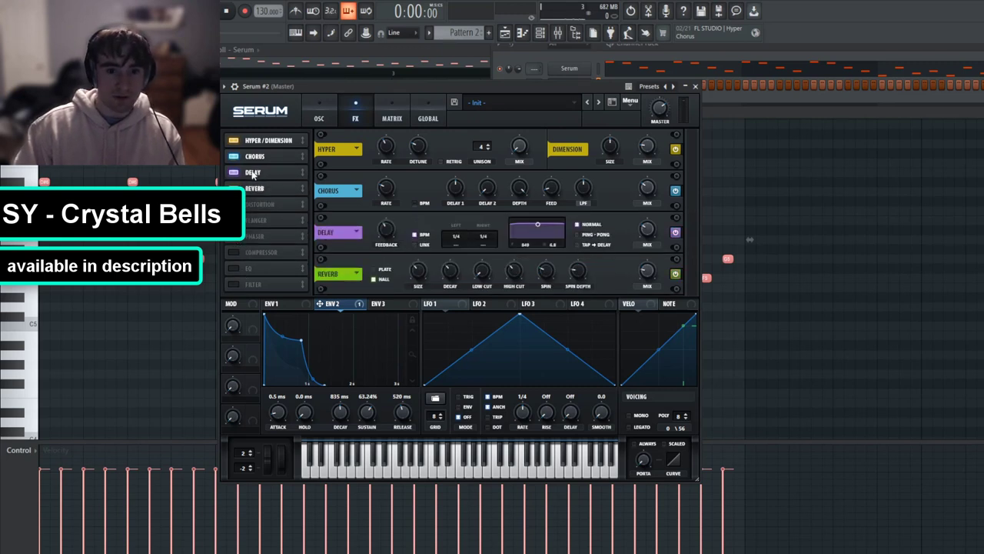
Set the delay to ping-pong with 1/8 times, the right side dotted, and its filter at 747 with width 2.4.
click(579, 235)
drag(538, 225, 536, 233)
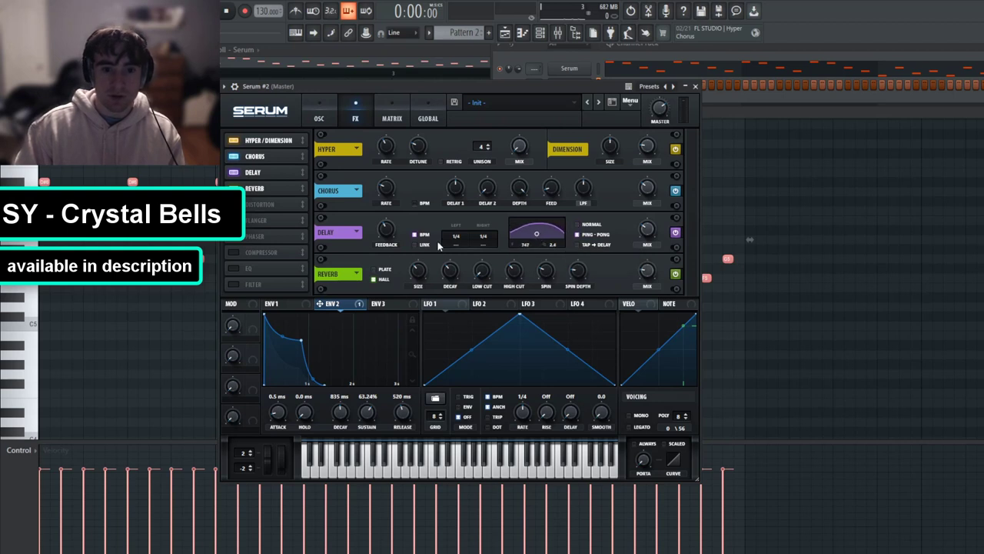
drag(457, 237, 486, 250)
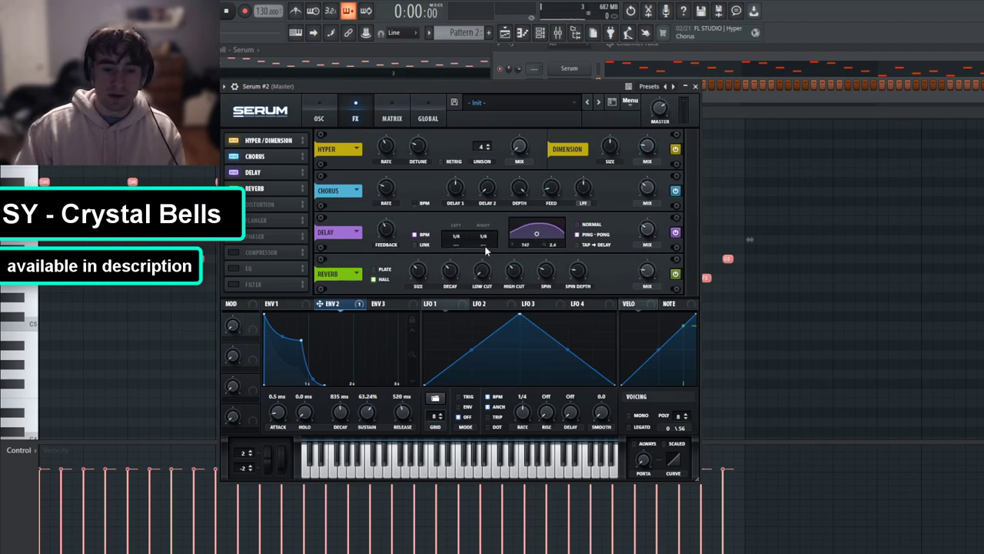
click(485, 247)
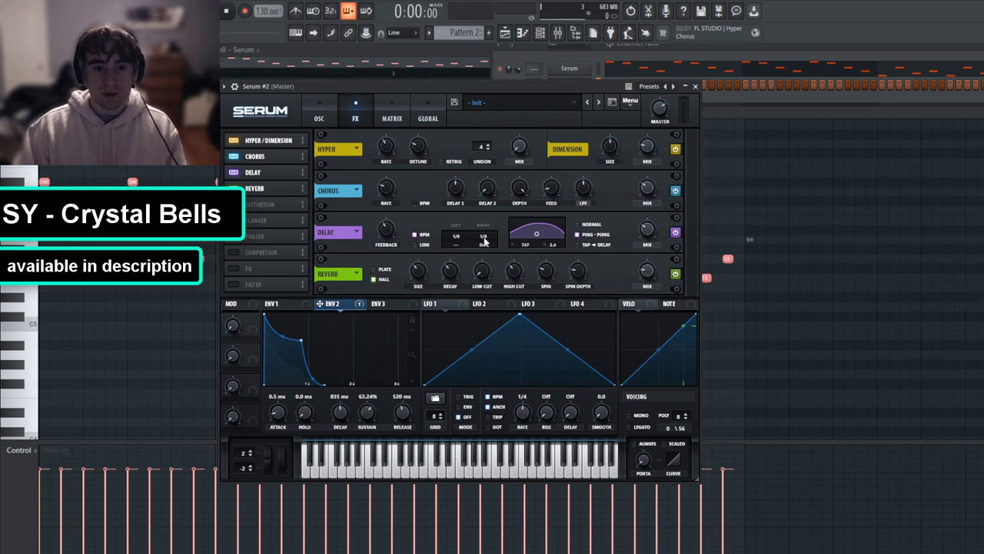
Raise the reverb's low cut slightly and audition a few notes.
mouse_move(648, 271)
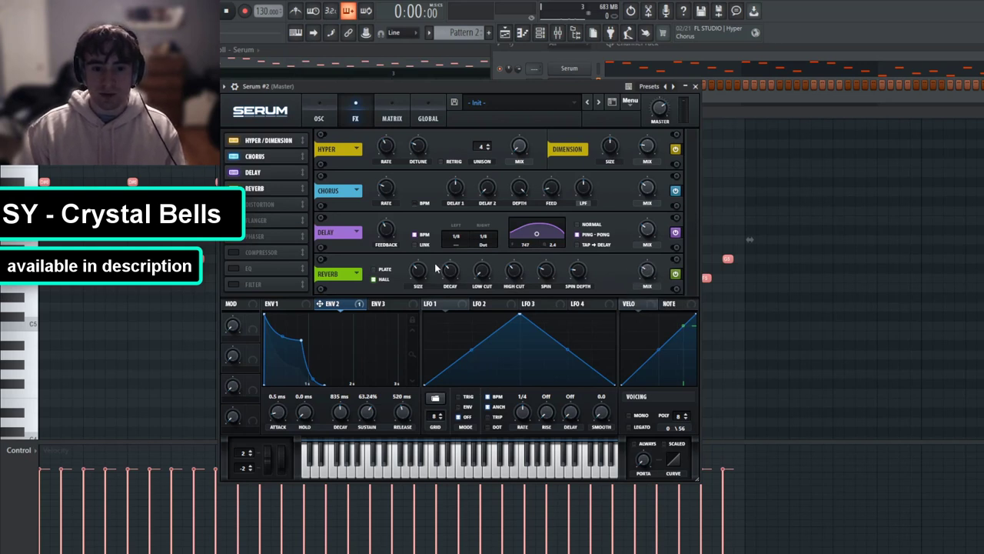
drag(484, 274, 488, 262)
click(459, 460)
click(488, 474)
click(437, 474)
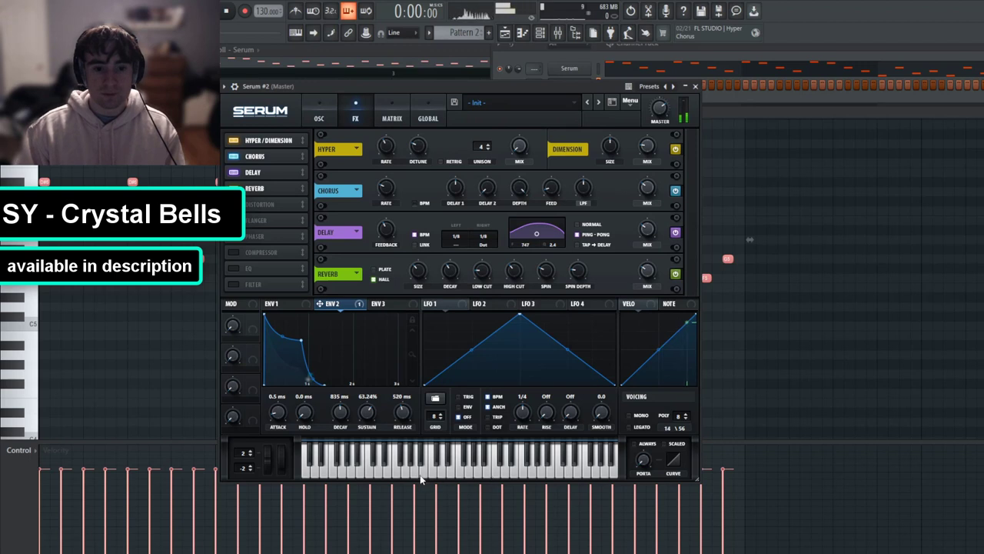
Lengthen envelope 1's release to 1.00 s and envelope 2's release to 1.09 s, and audition several notes.
click(289, 305)
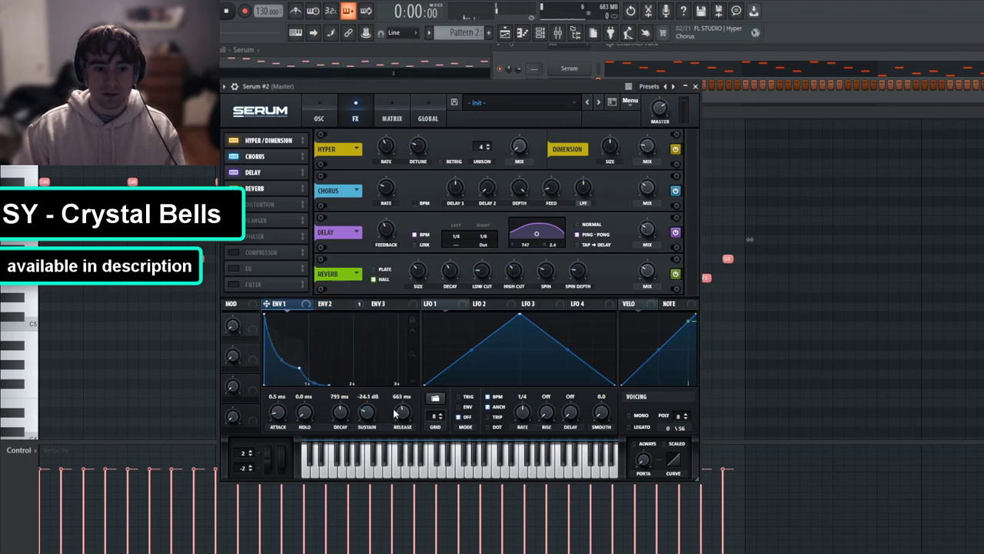
click(329, 304)
drag(407, 406, 407, 383)
click(462, 472)
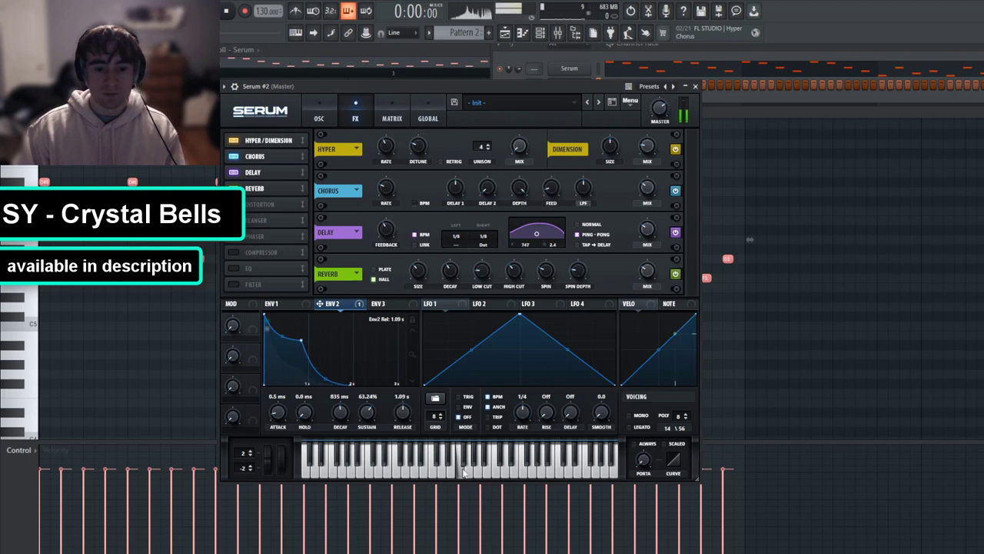
click(451, 471)
click(441, 469)
click(430, 470)
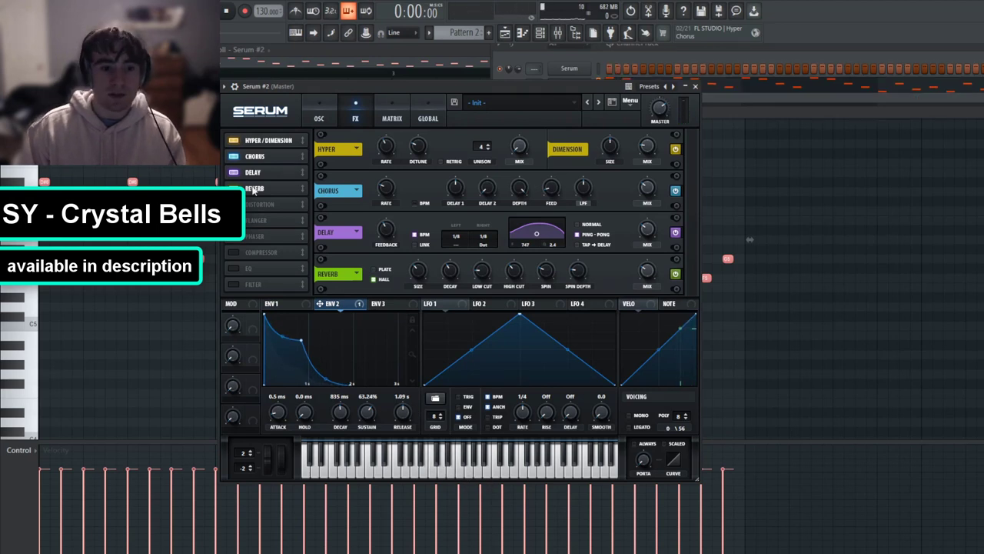
Set the reverb mix to 60% and play the pattern to hear the patch.
drag(652, 275, 664, 262)
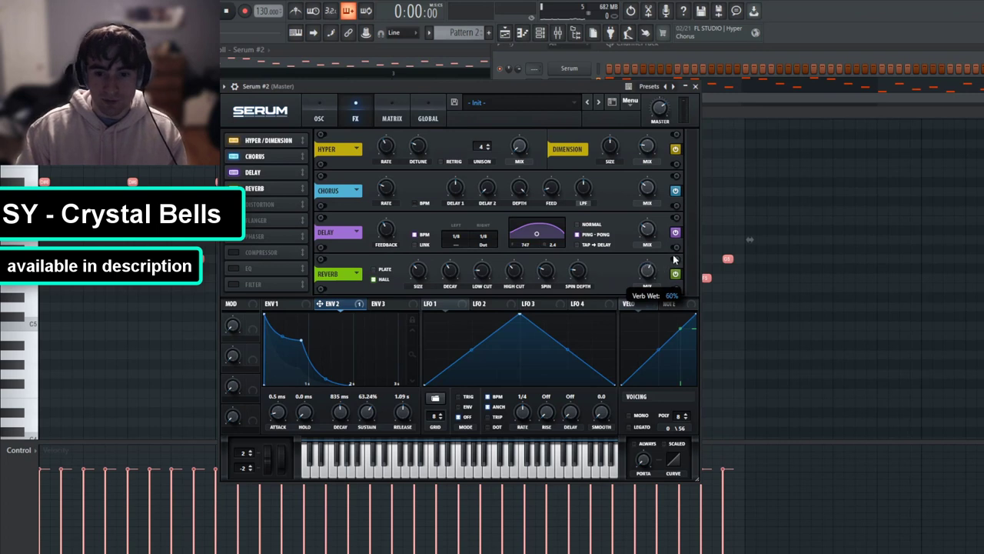
mouse_move(419, 275)
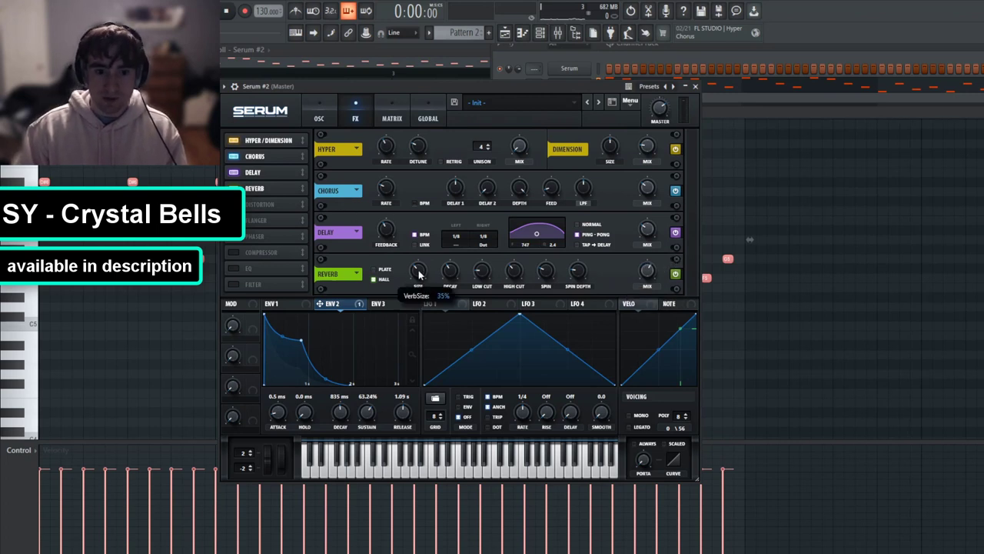
key(space)
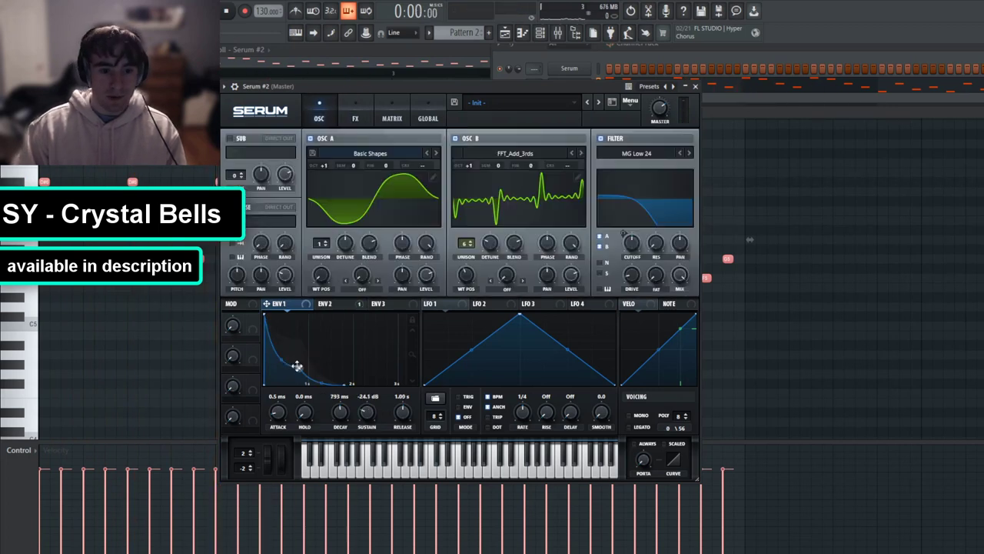
Set envelope 1's decay to 867 ms and sustain to -18.1 dB, and audition several notes.
drag(297, 366, 300, 359)
click(445, 462)
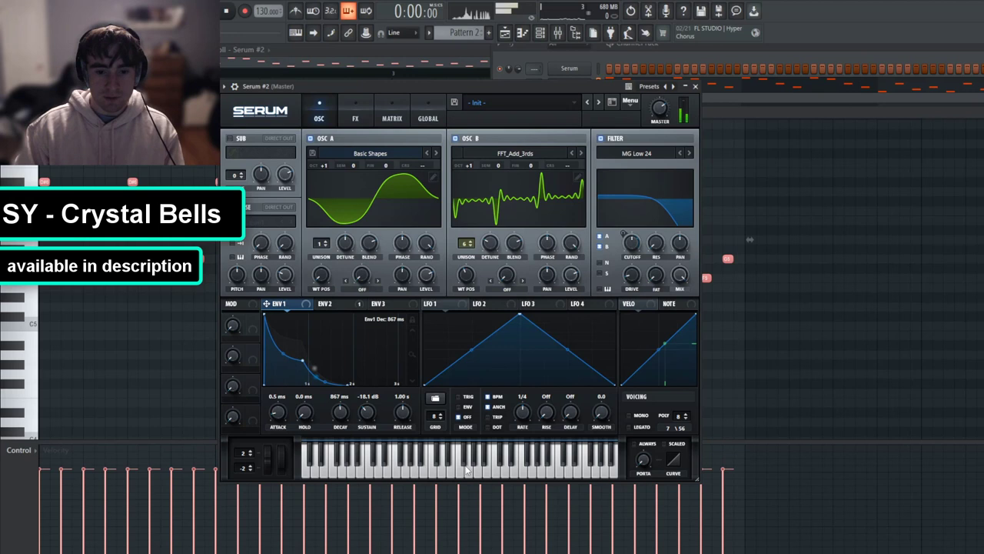
click(467, 468)
click(489, 468)
click(489, 468)
click(469, 466)
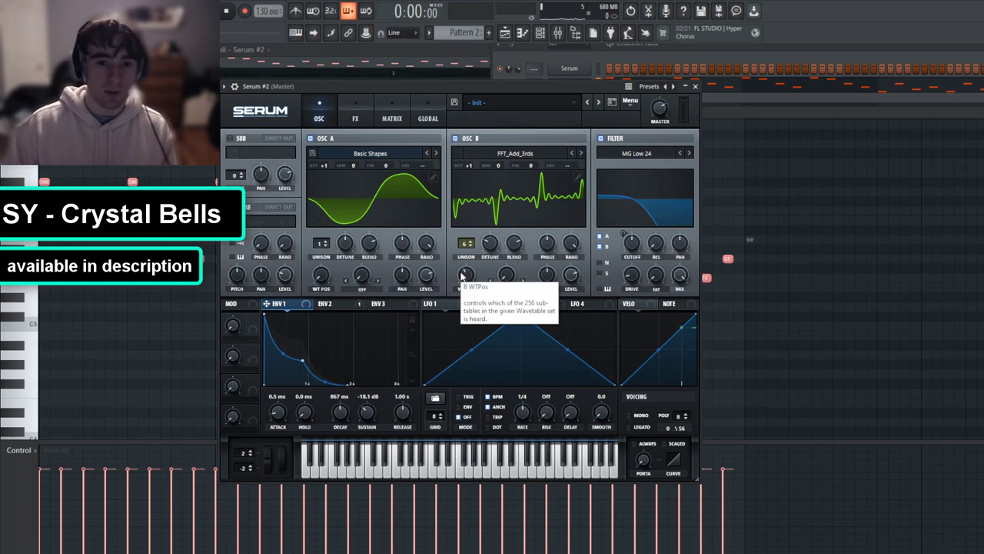
Try oscillator B's wavetable position at 256 and at a much lower setting, auditioning notes with each.
drag(463, 274, 495, 170)
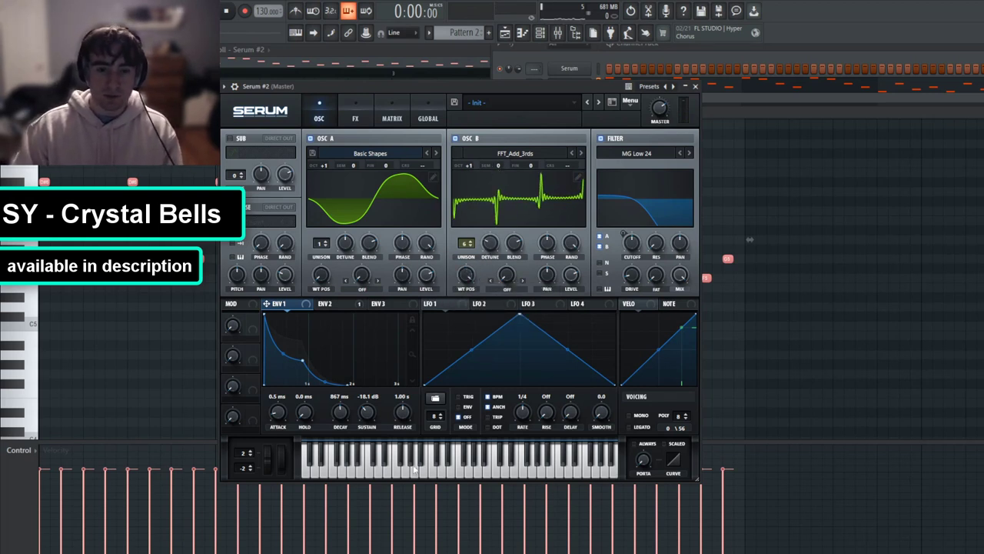
click(447, 466)
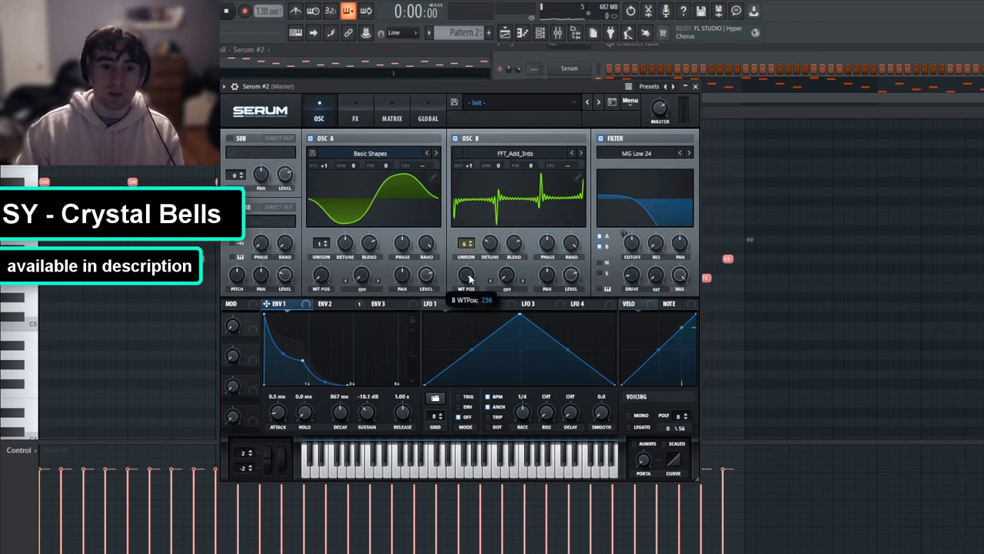
drag(466, 276, 456, 362)
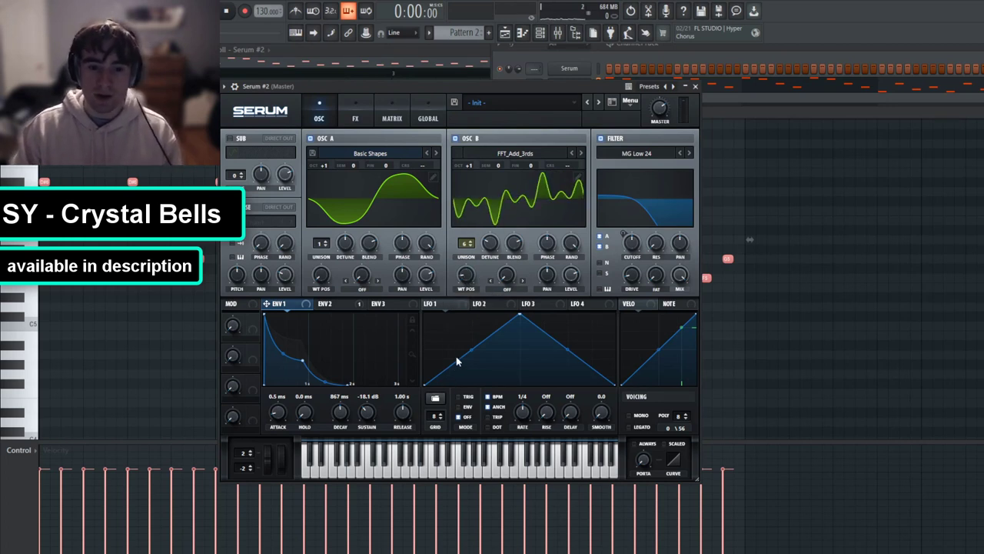
click(411, 469)
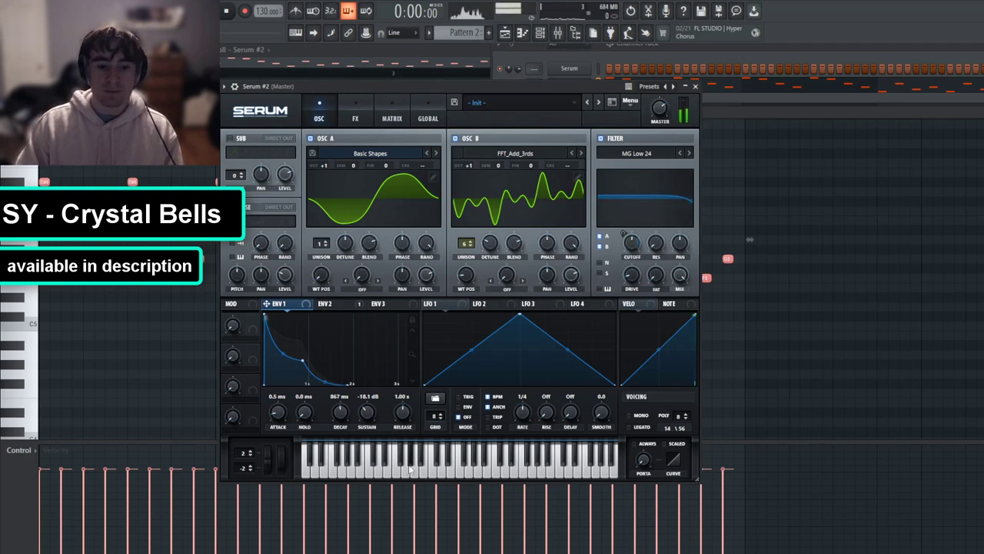
click(478, 469)
click(496, 469)
click(433, 475)
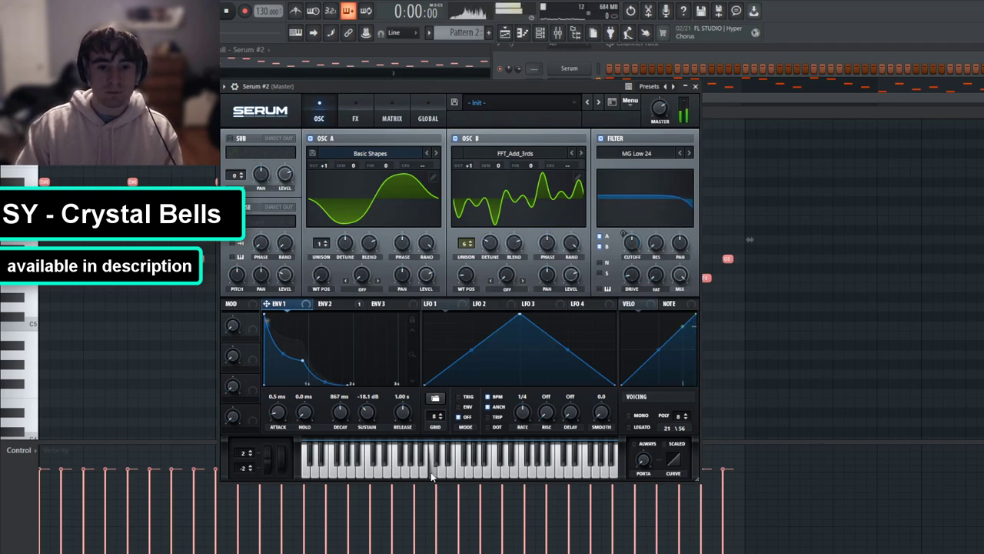
click(419, 475)
Try the Digital wavetable Ethos on oscillator B and play the pattern to hear it.
click(499, 158)
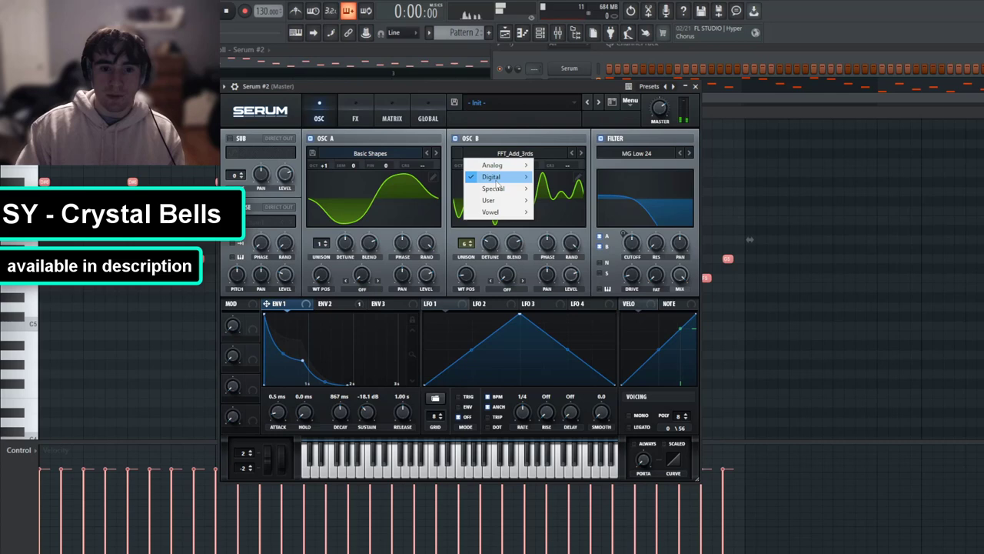
mouse_move(499, 179)
click(553, 317)
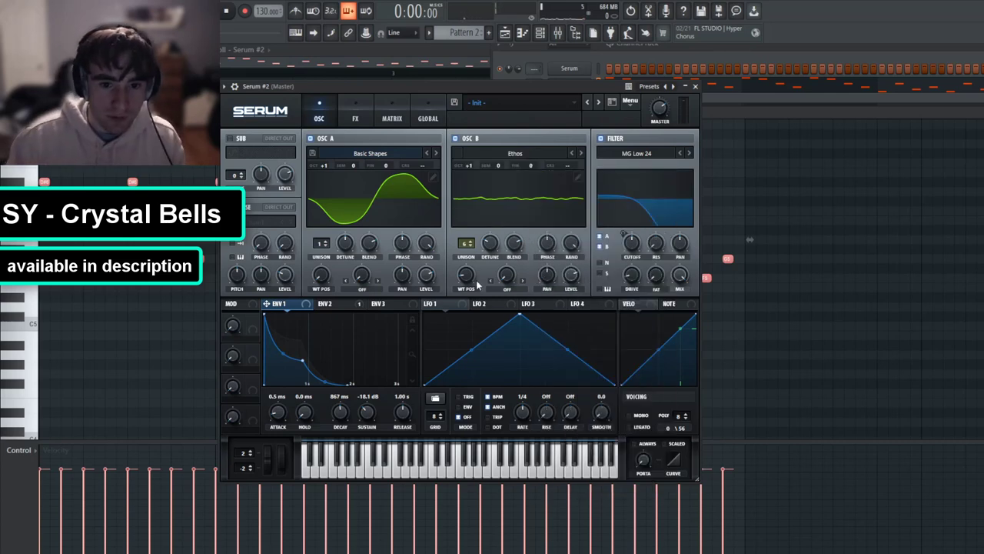
key(space)
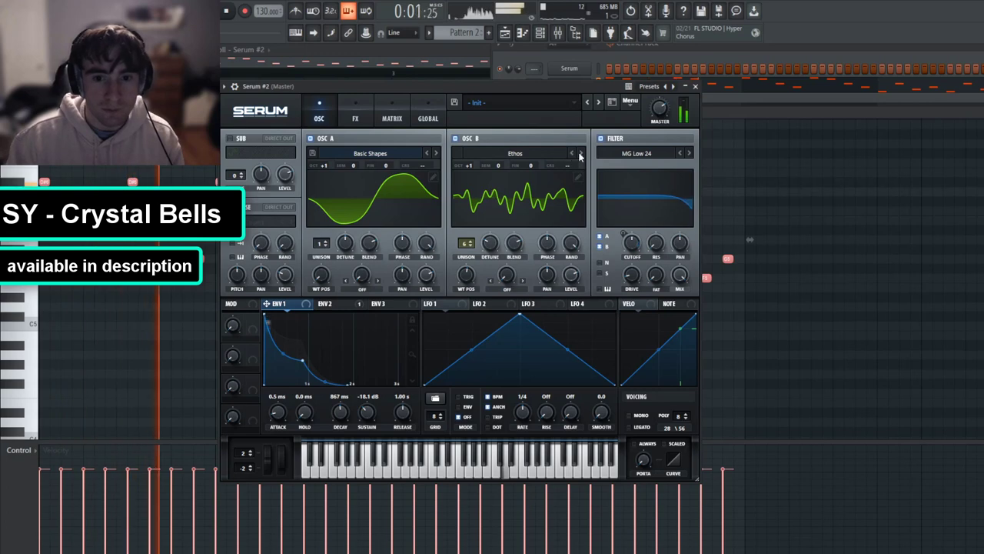
key(space)
Try the Digital wavetable Dist Sub Dskperc on oscillator B, adjusting its wavetable position while the pattern plays.
click(504, 154)
mouse_move(501, 179)
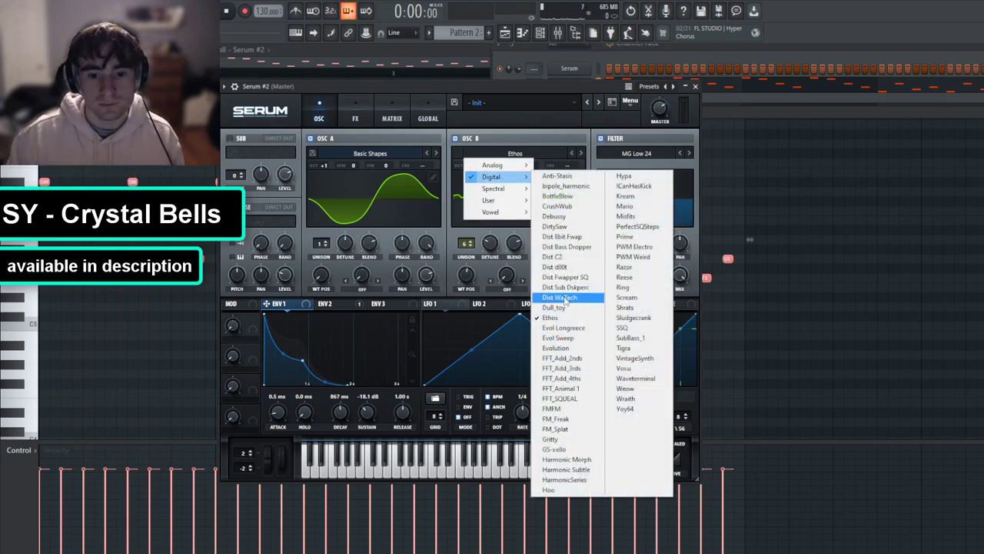
click(565, 290)
key(space)
drag(489, 232, 438, 327)
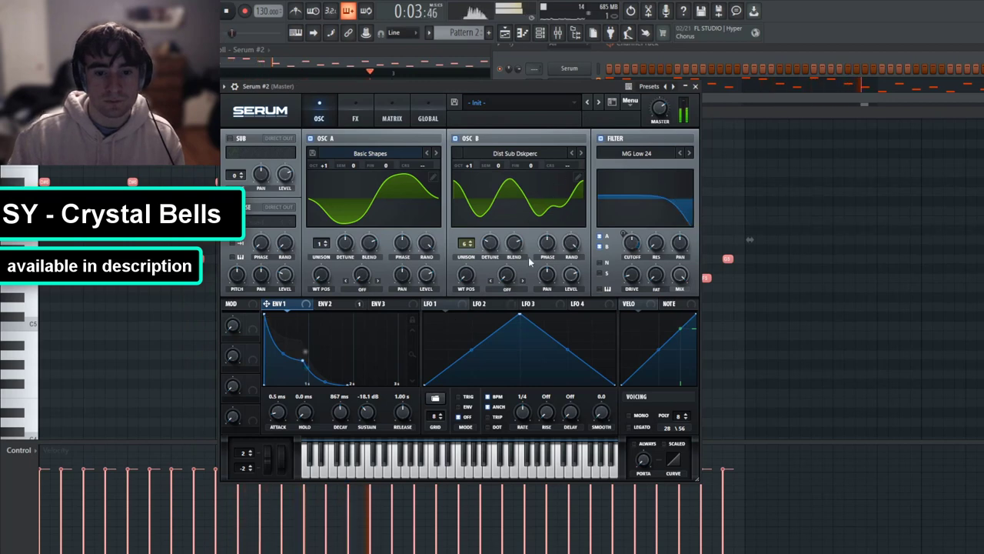
Try the Digital wavetable Prime on oscillator B at wavetable position 221, and stop playback after listening.
click(515, 153)
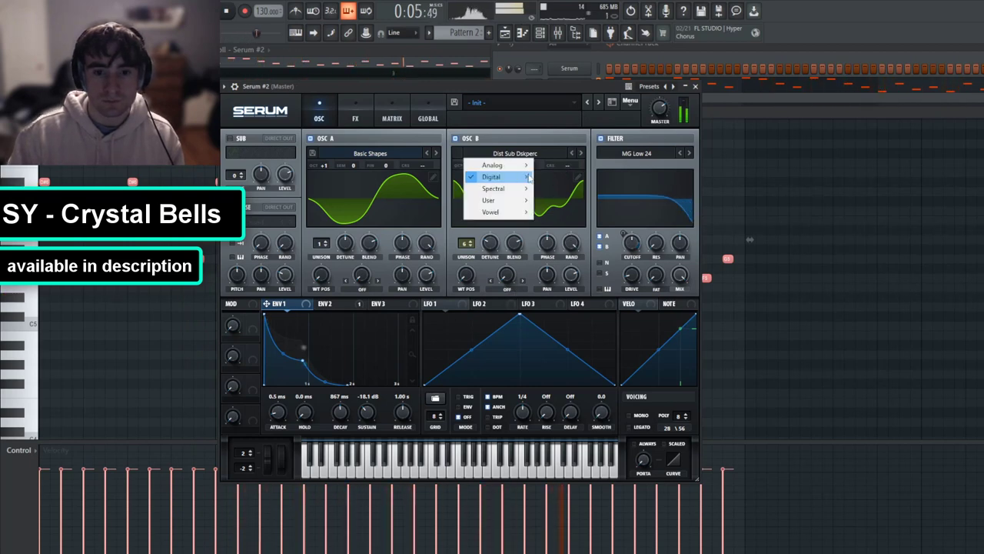
mouse_move(492, 178)
click(638, 224)
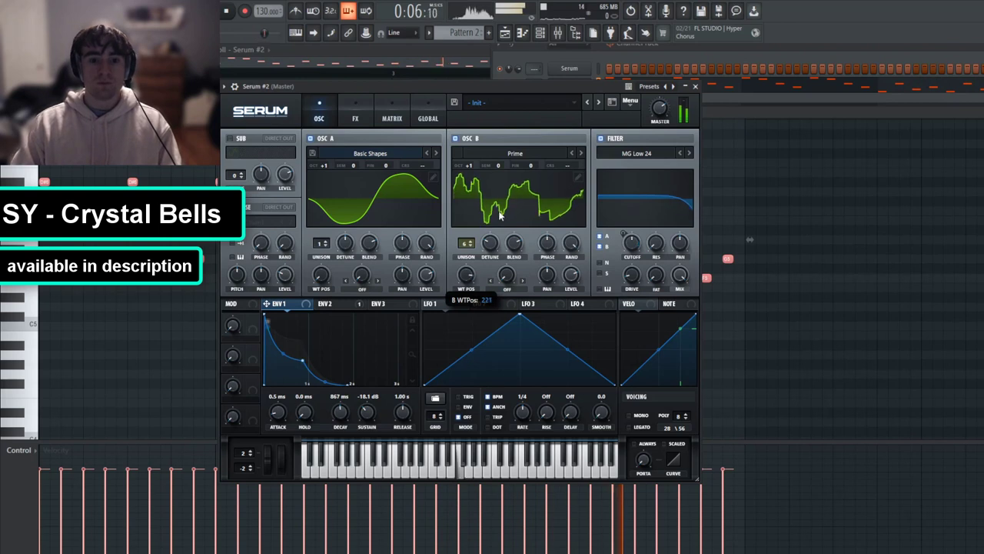
key(space)
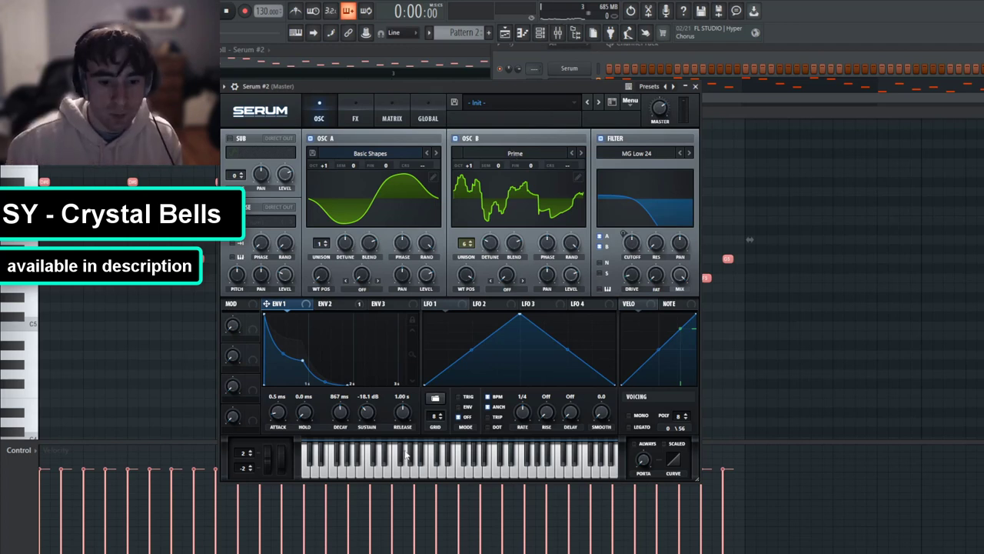
Load the Digital wavetable FFT_Add_3rds on oscillator B and set its wavetable position to 139.
click(494, 158)
mouse_move(496, 177)
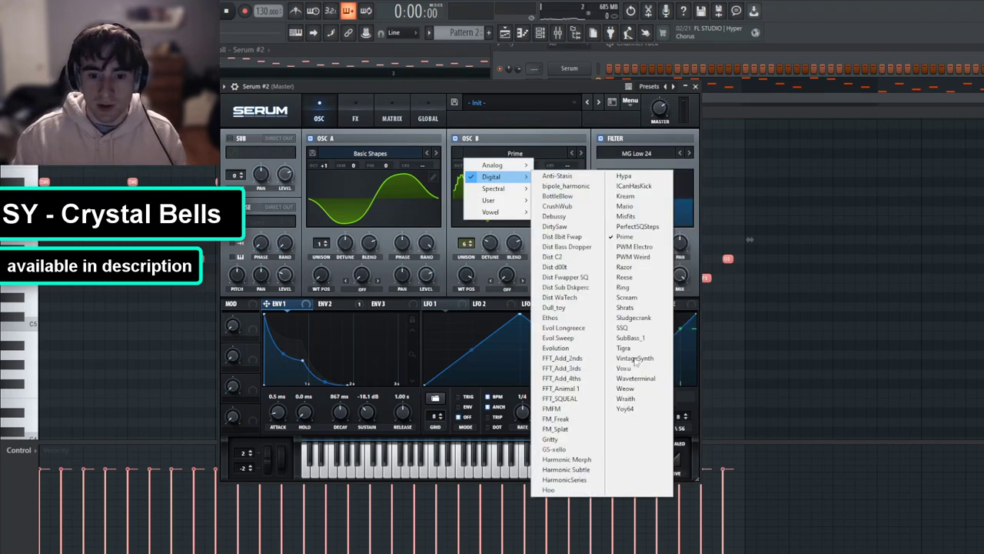
click(573, 369)
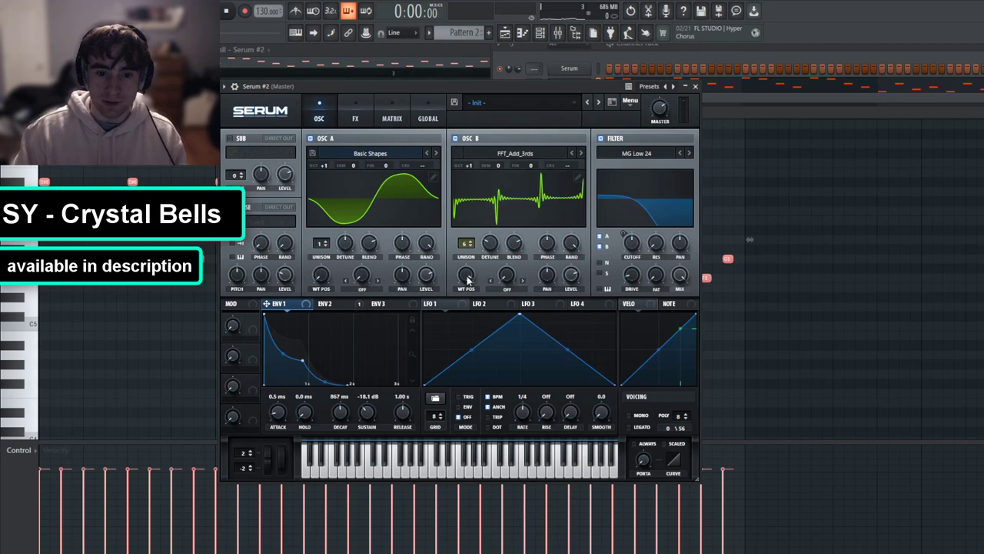
drag(448, 311, 450, 310)
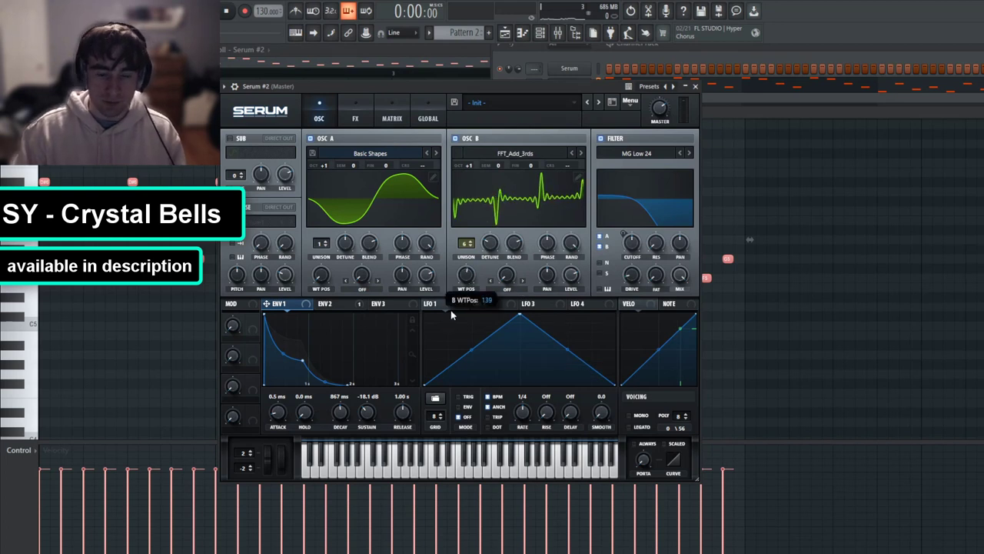
Play the melody with the piano roll in view to hear the patch, and reopen the Serum #2 instrument.
click(325, 58)
key(space)
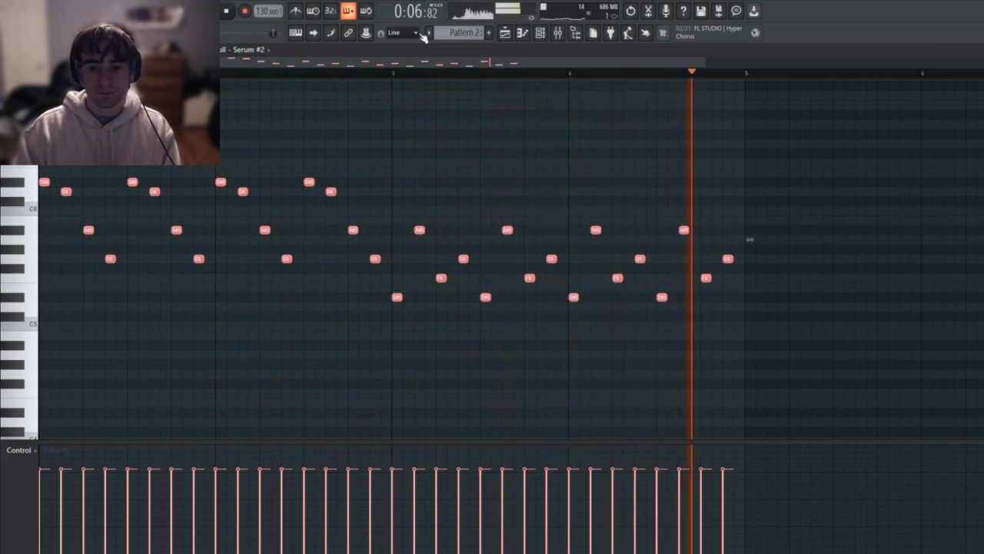
key(space)
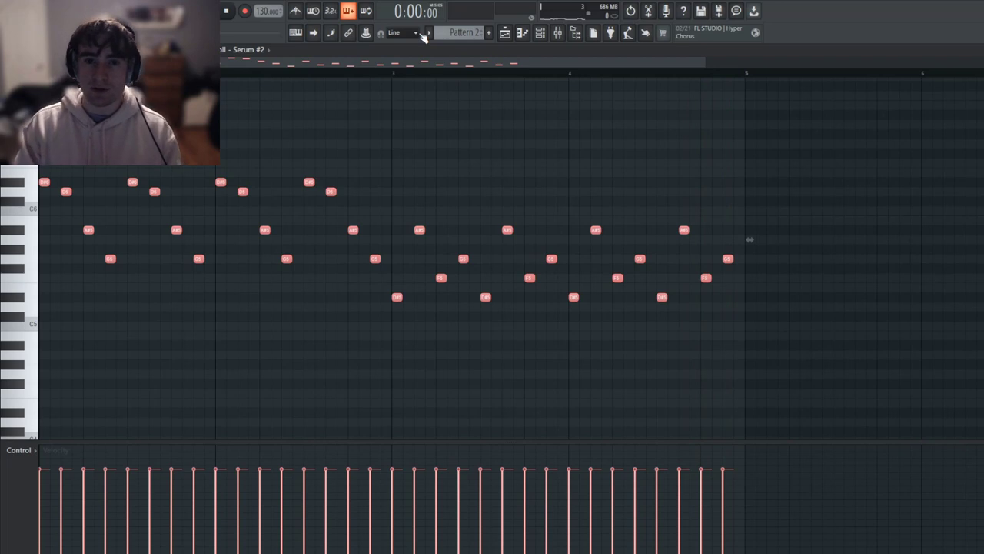
click(542, 33)
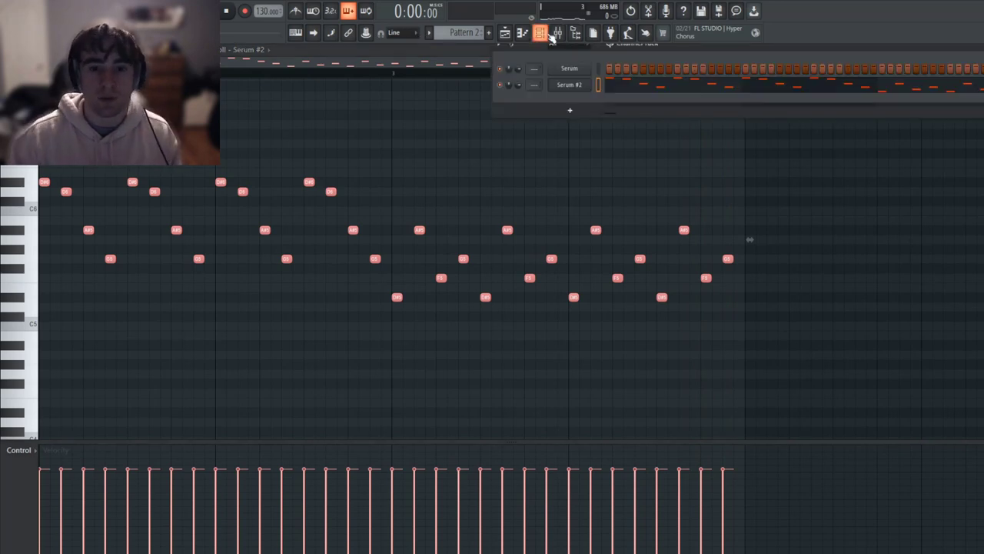
click(569, 85)
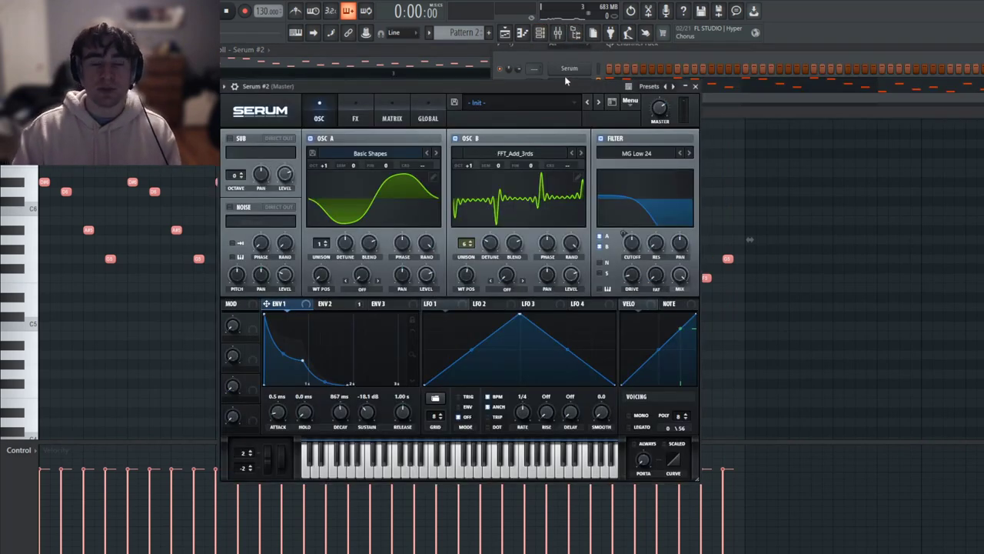